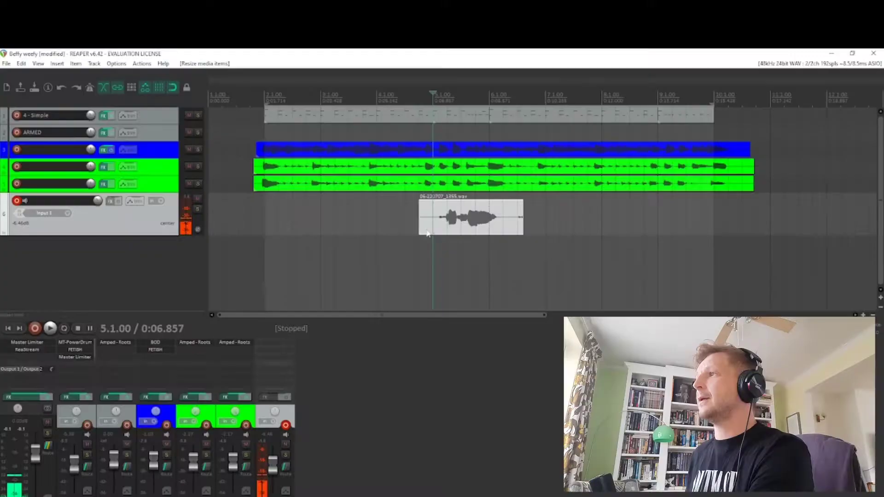
- Move the recorded vocal take onto a new track below track 6 and play it back with the band tracks
{"action": "left_click", "coordinate": [428, 250]}
{"action": "left_click", "coordinate": [419, 94]}
{"action": "key", "text": "space"}
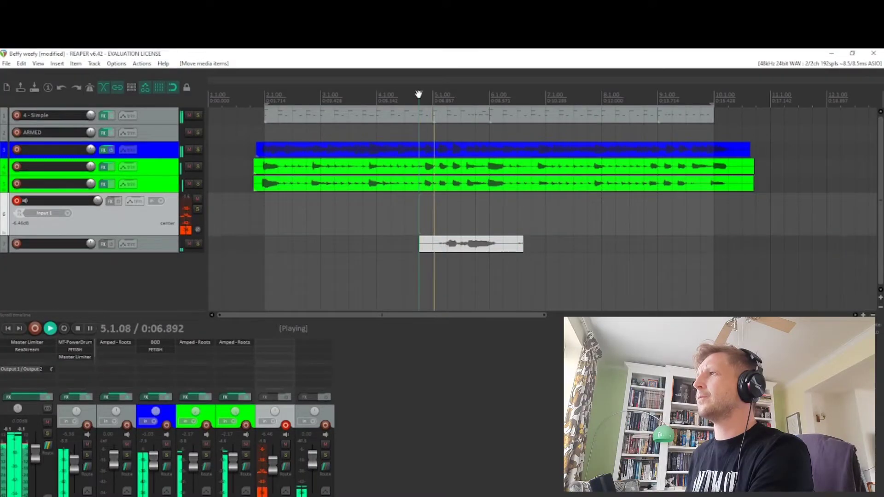
{"action": "key", "text": "space"}
- Record further vocal takes starting at 4.3.00, placing each one on its own track below
{"action": "left_click", "coordinate": [402, 111]}
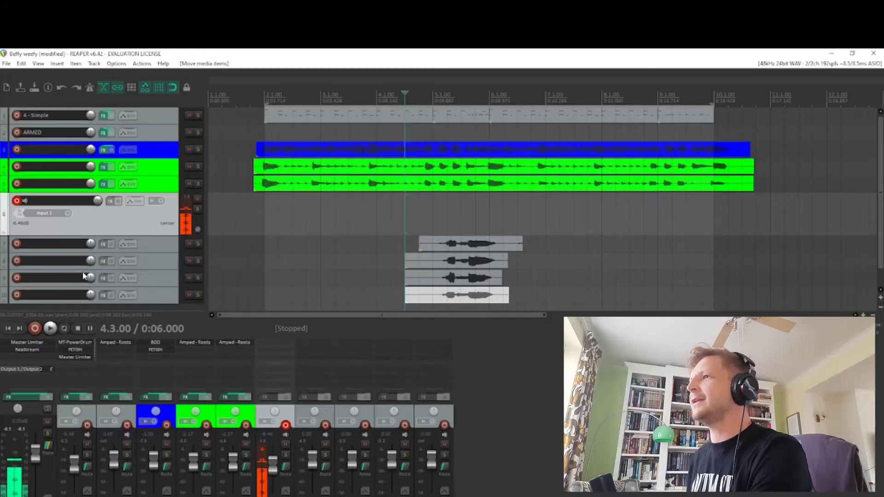
{"action": "scroll", "coordinate": [95, 267], "scroll_direction": "down", "scroll_amount": 1}
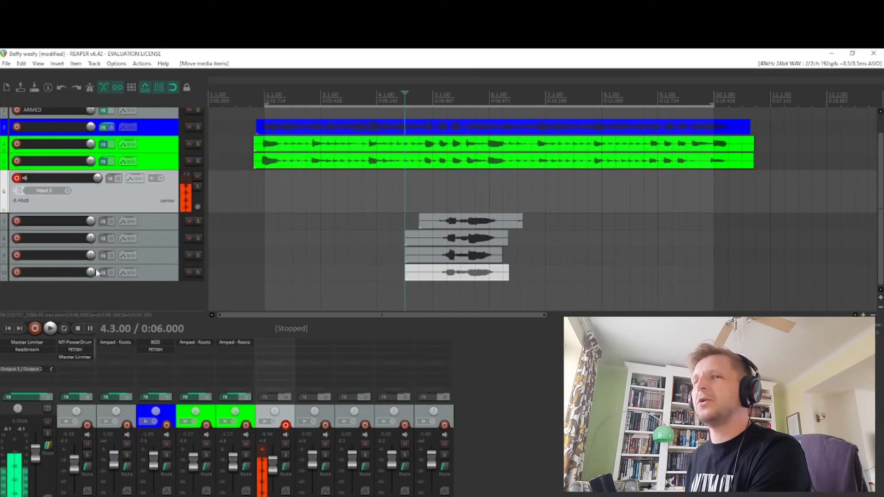
{"action": "left_click", "coordinate": [35, 329]}
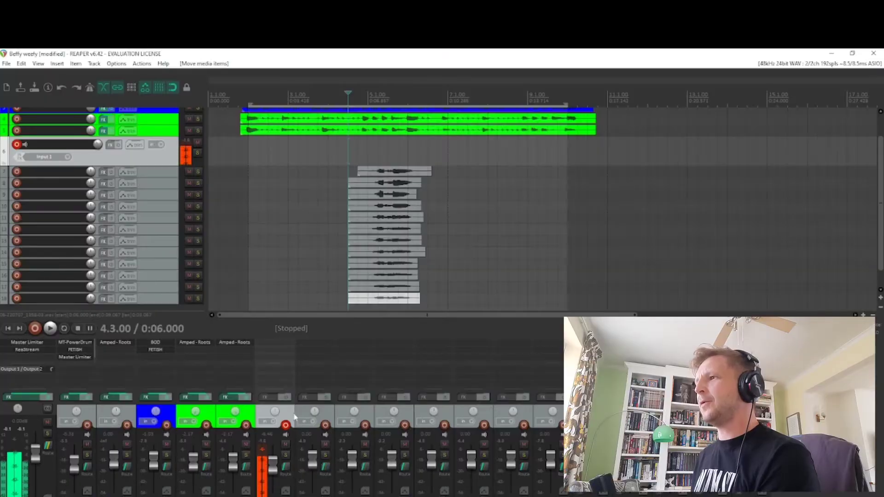
- Select tracks 7, 8, 11, 12, 15 and 16 together and pan them to the left
{"action": "left_click", "coordinate": [308, 415]}
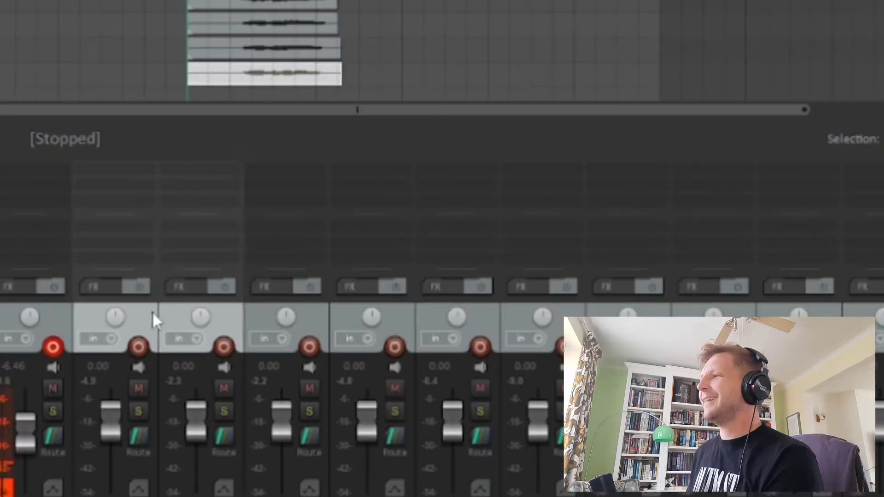
{"action": "left_click", "coordinate": [170, 322], "text": "ctrl"}
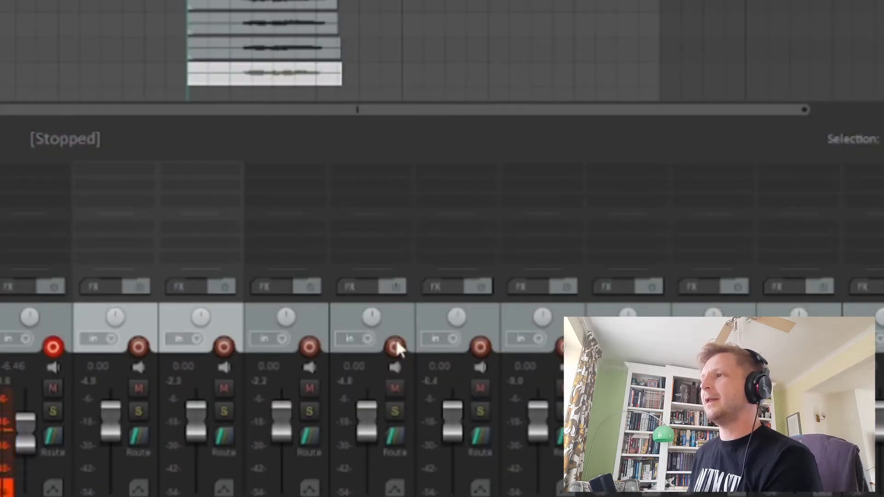
{"action": "left_click", "coordinate": [427, 316], "text": "ctrl"}
{"action": "left_click", "coordinate": [521, 313], "text": "ctrl"}
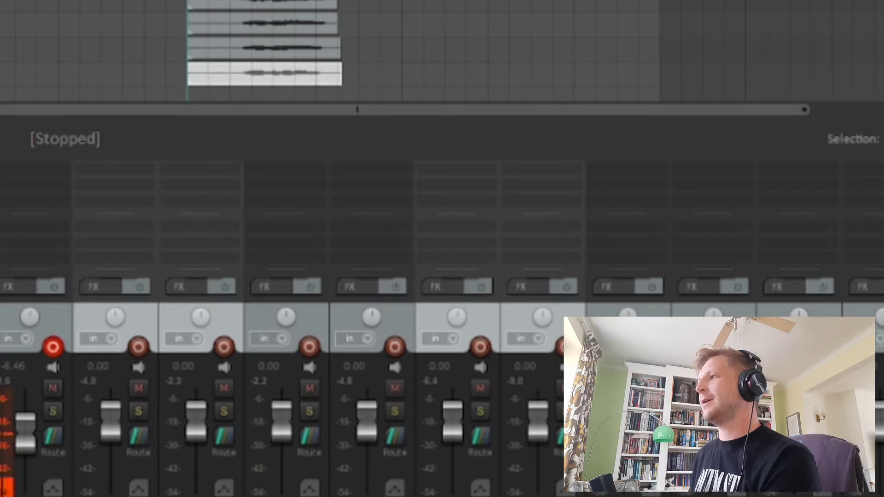
{"action": "left_click", "coordinate": [854, 316], "text": "ctrl"}
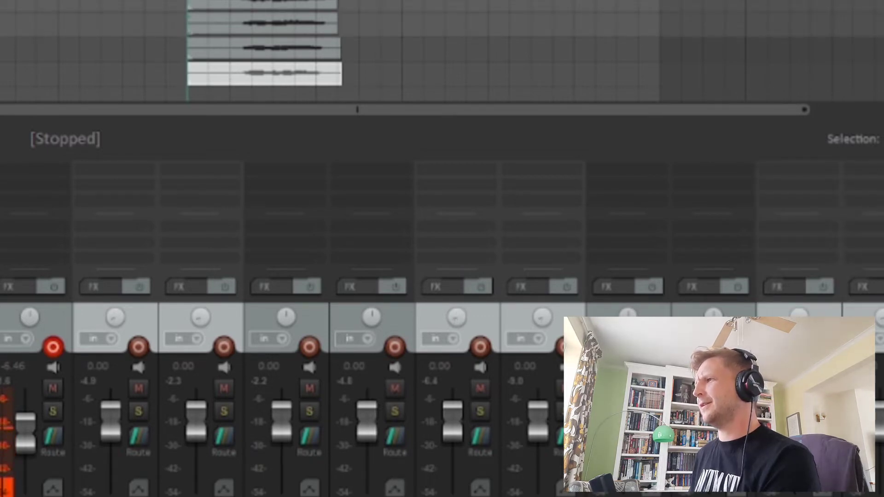
- Pan tracks 9, 10, 13, 14, 17 and 18 together to the right and play back the layered vocals
{"action": "left_click", "coordinate": [302, 325]}
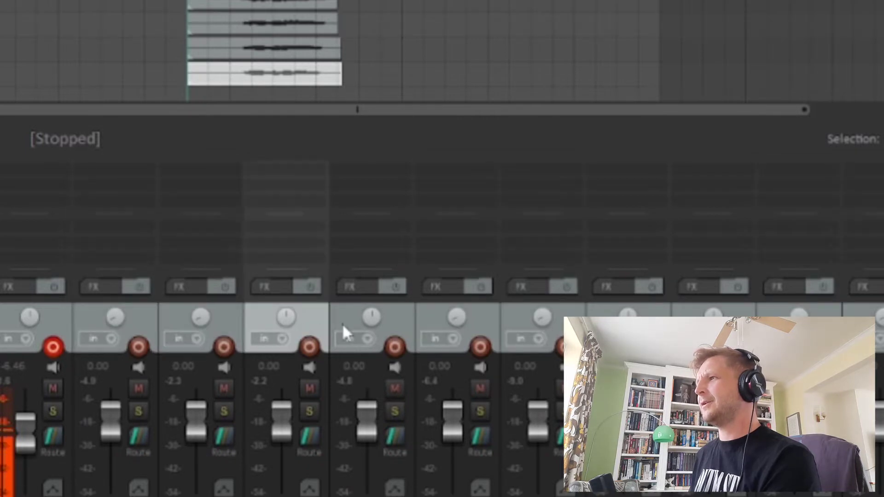
{"action": "left_click", "coordinate": [344, 330], "text": "ctrl"}
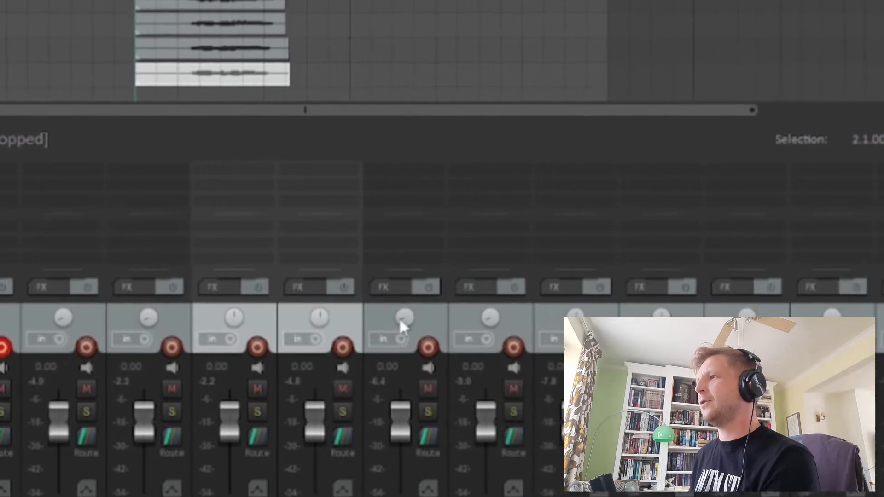
{"action": "left_click", "coordinate": [551, 317], "text": "ctrl"}
{"action": "left_click", "coordinate": [630, 316], "text": "ctrl"}
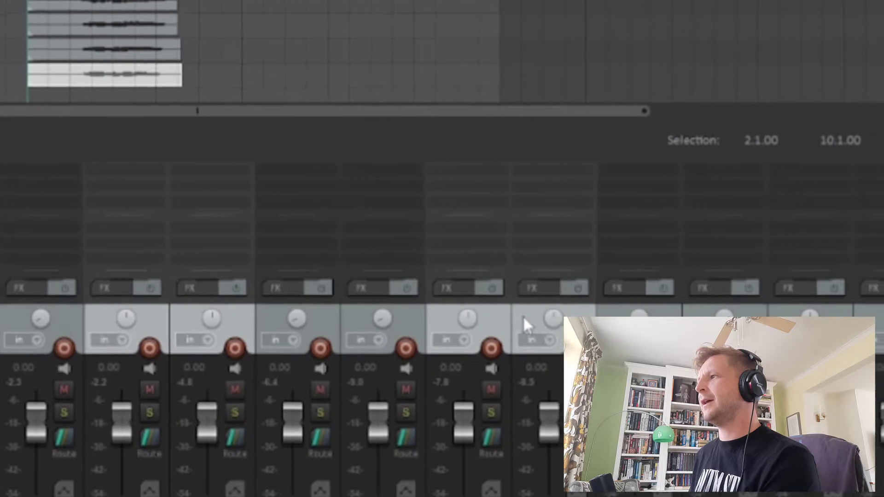
{"action": "left_click", "coordinate": [792, 316], "text": "ctrl"}
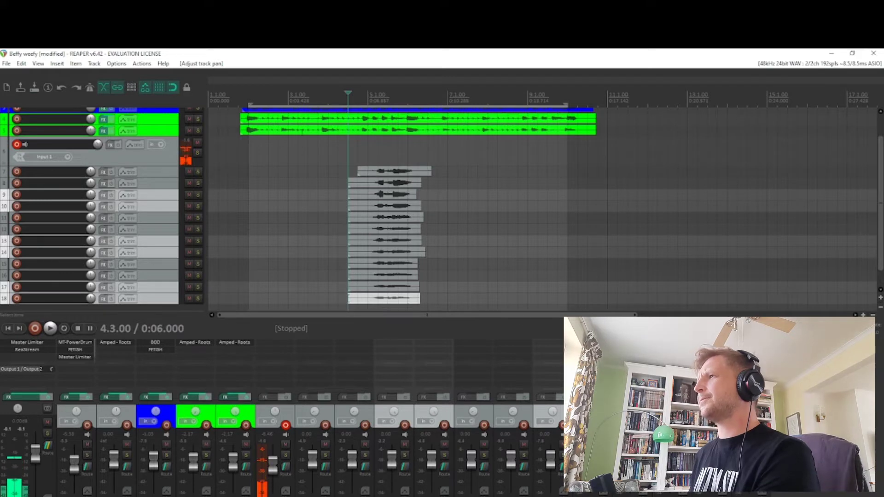
{"action": "key", "text": "space"}
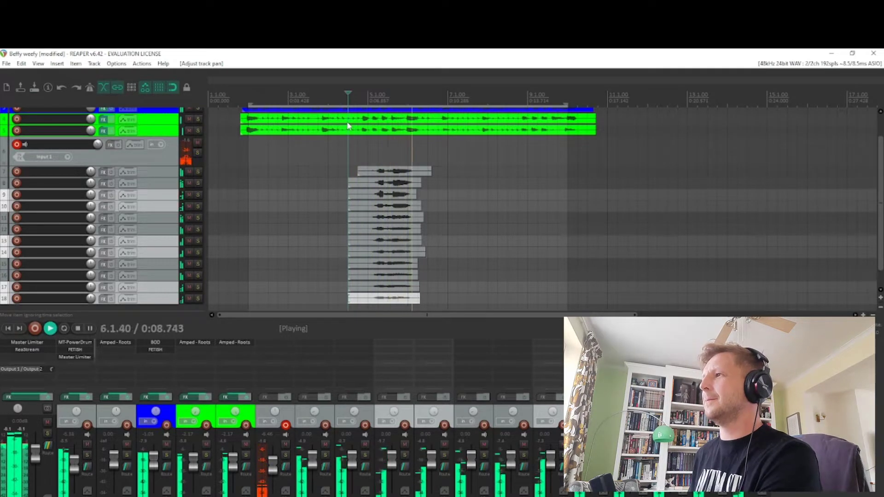
{"action": "key", "text": "space"}
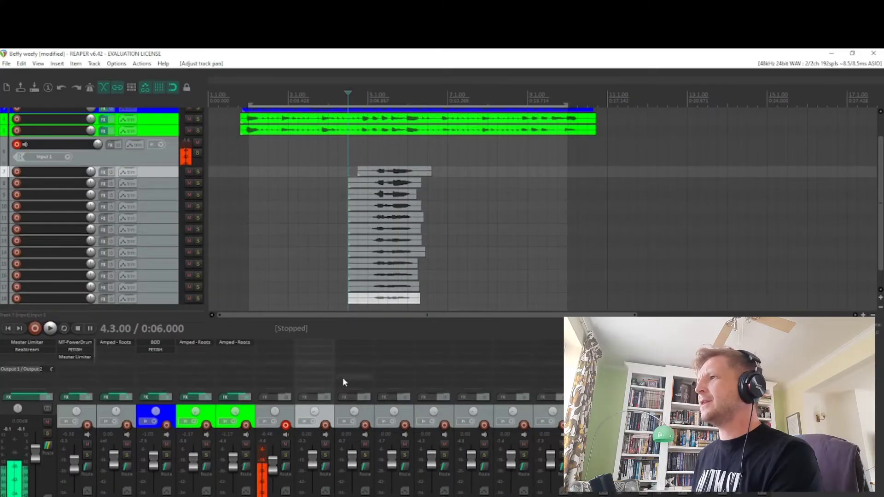
- Disarm track 6 from recording and colour it red
{"action": "left_click", "coordinate": [157, 299]}
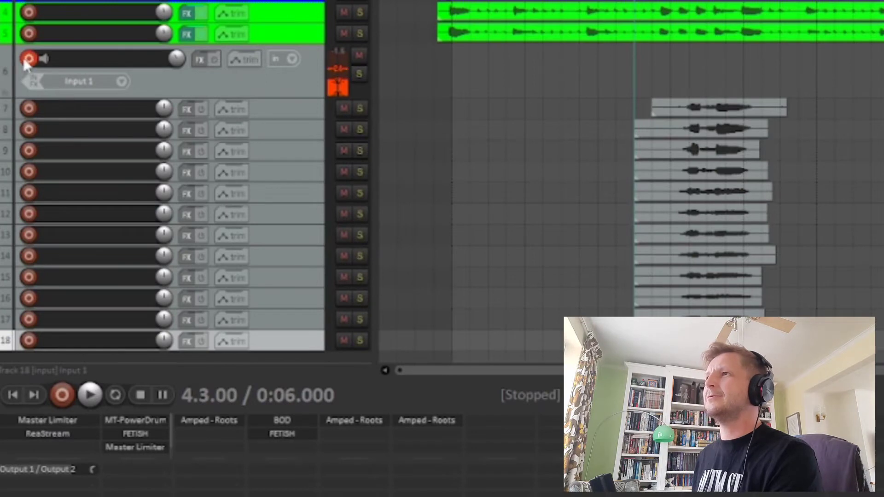
{"action": "left_click", "coordinate": [25, 60]}
{"action": "left_click", "coordinate": [281, 54]}
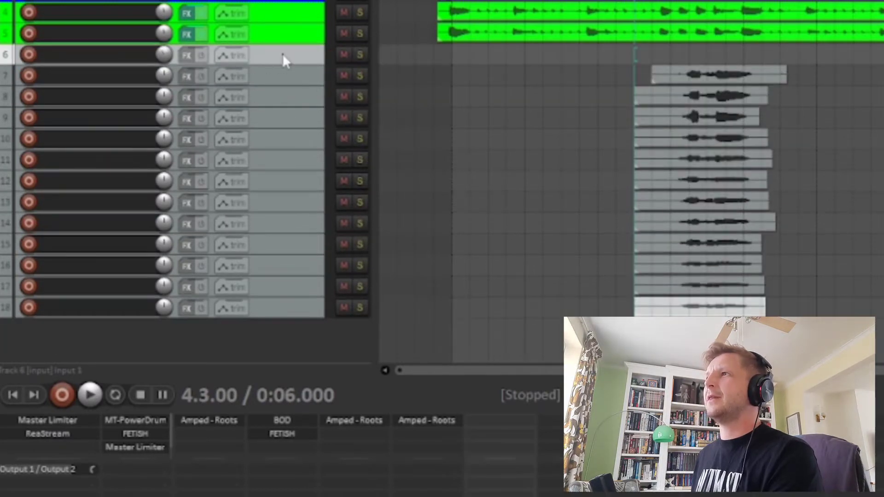
{"action": "right_click", "coordinate": [282, 53]}
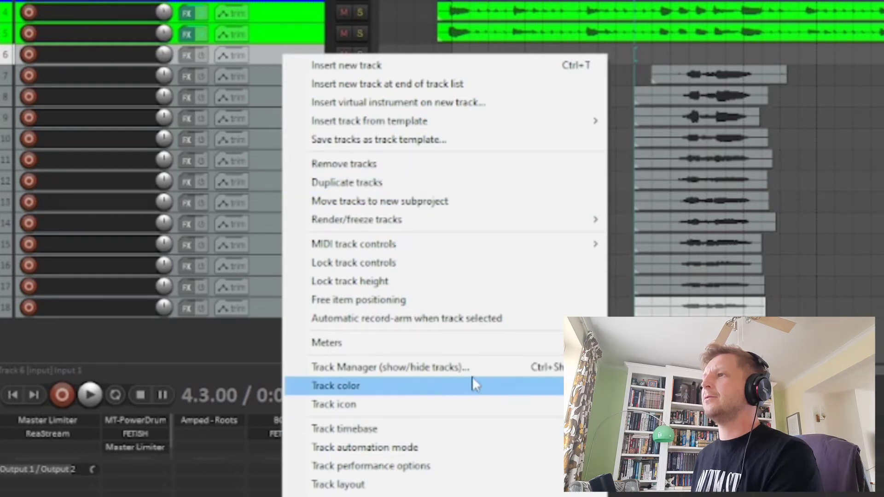
{"action": "left_click", "coordinate": [414, 386]}
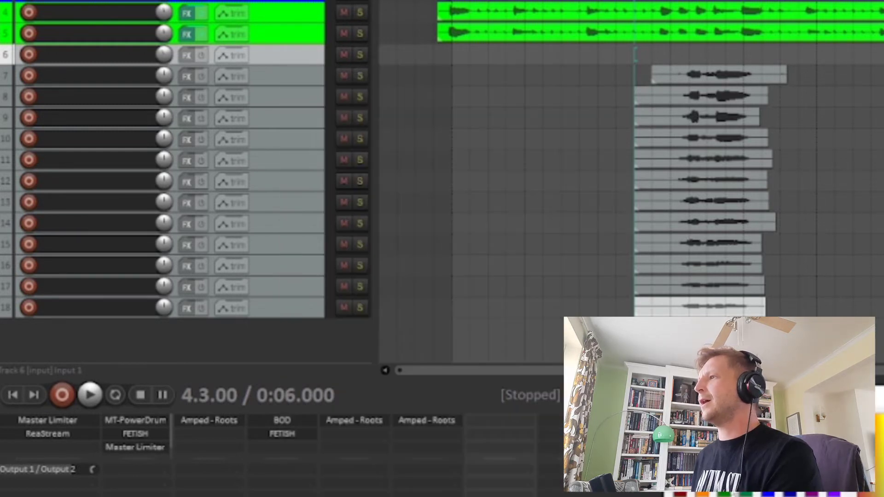
{"action": "key", "text": "Return"}
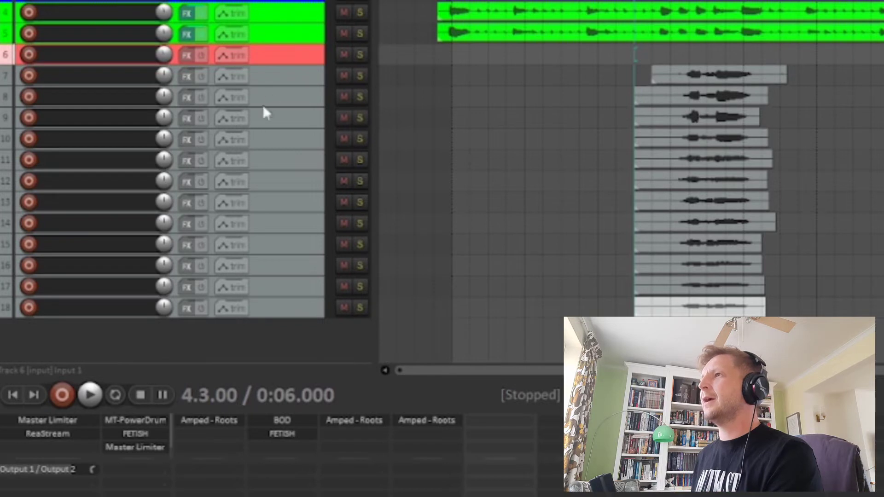
- Nest tracks 7 to 18 inside track 6 so that it acts as their folder
{"action": "left_click", "coordinate": [277, 75]}
{"action": "left_click", "coordinate": [275, 307], "text": "shift"}
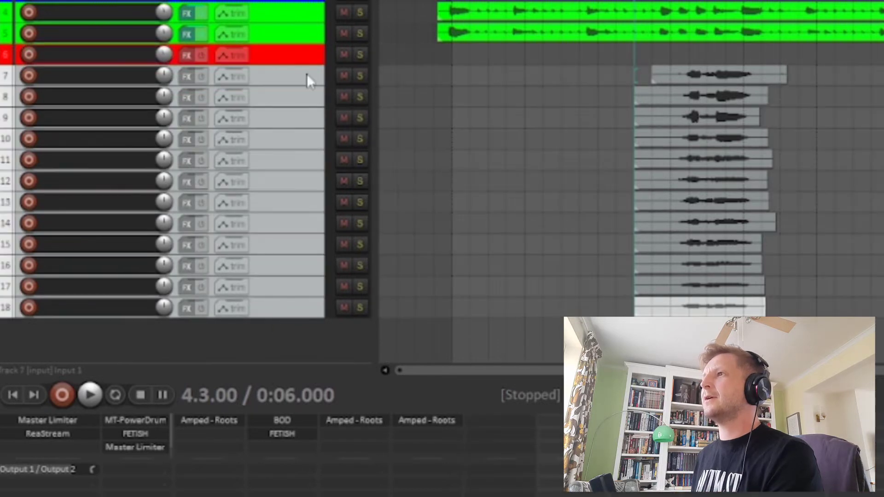
{"action": "left_click_drag", "start_coordinate": [276, 72], "coordinate": [310, 91]}
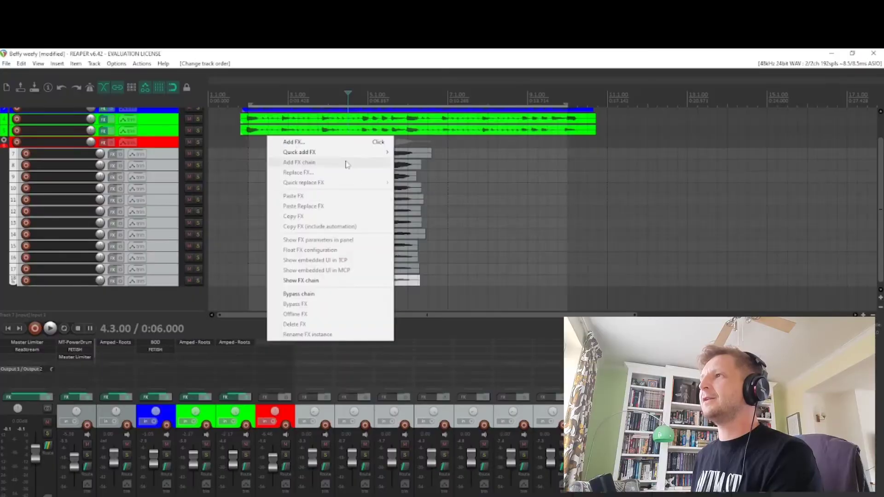
- Add the ReaEQ plug-in to the track 6 folder and move its window clear of the tracks
{"action": "mouse_move", "coordinate": [346, 152]}
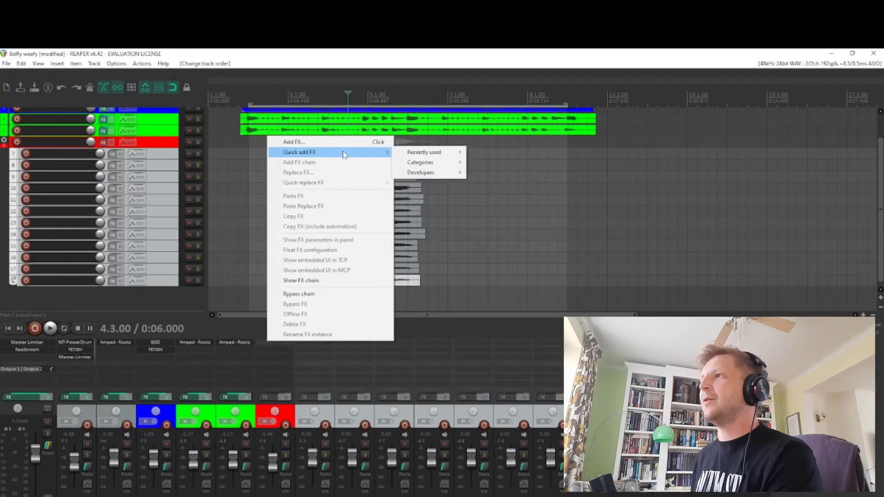
{"action": "mouse_move", "coordinate": [428, 152]}
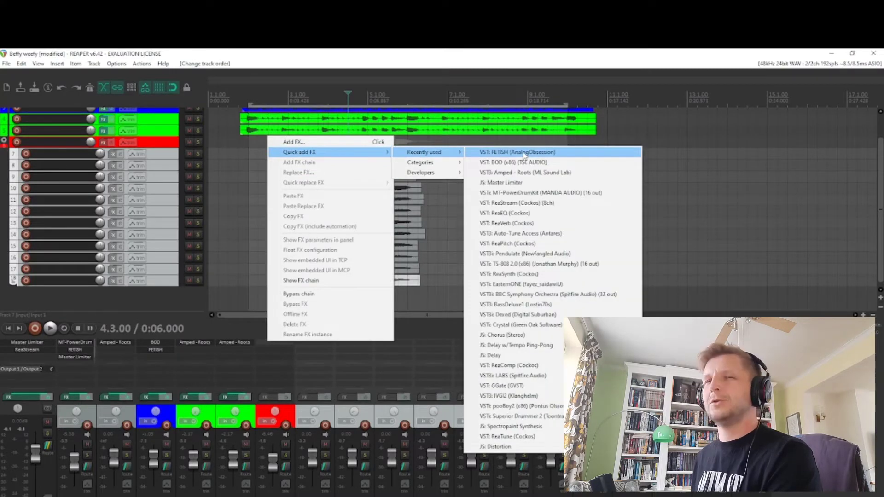
{"action": "left_click", "coordinate": [506, 213]}
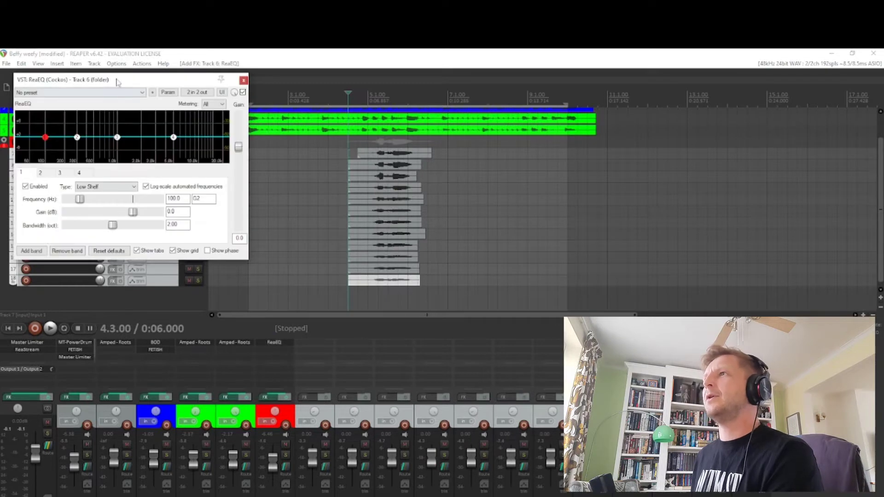
{"action": "left_click_drag", "start_coordinate": [117, 82], "coordinate": [454, 240]}
- Load the "stock - Basic 150 HPF" preset in ReaEQ and raise the high-pass frequency slightly while listening
{"action": "left_click", "coordinate": [403, 251]}
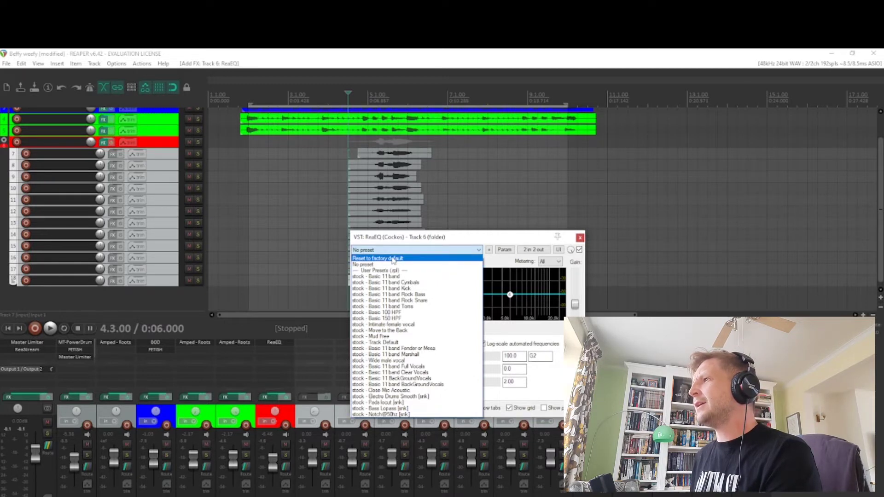
{"action": "left_click", "coordinate": [390, 319]}
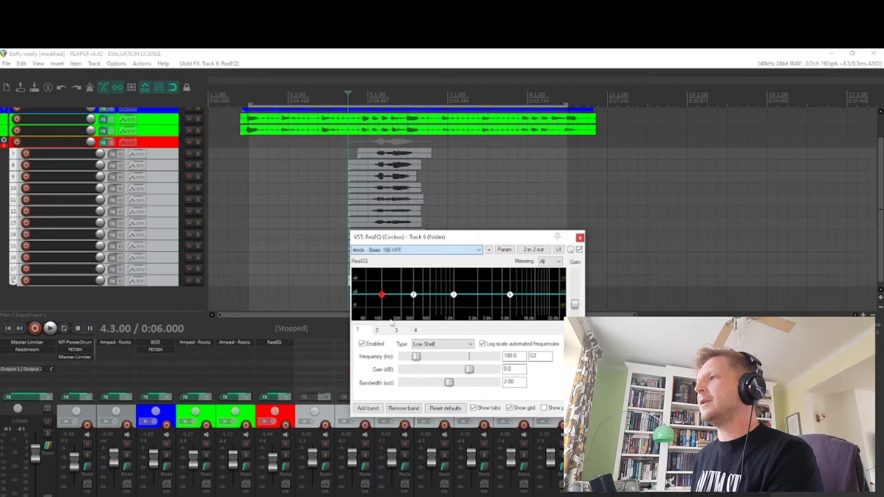
{"action": "left_click_drag", "start_coordinate": [448, 244], "coordinate": [577, 221]}
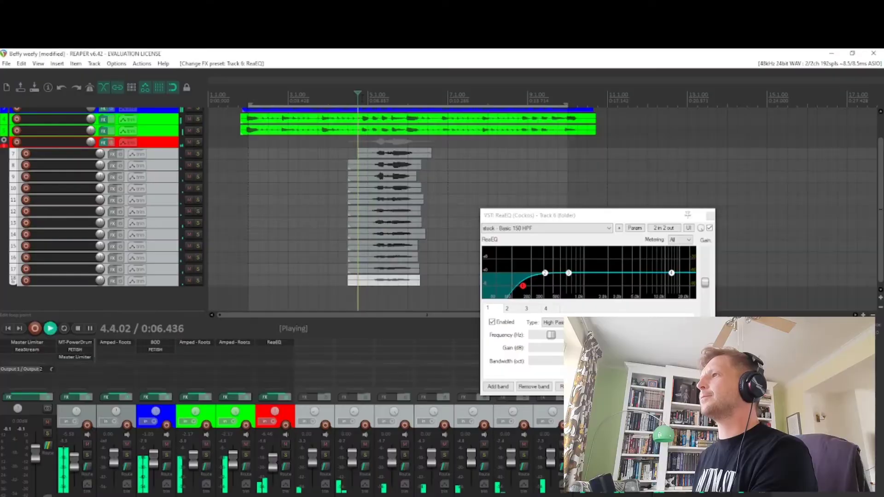
{"action": "left_click_drag", "start_coordinate": [523, 286], "coordinate": [532, 287]}
{"action": "key", "text": "space"}
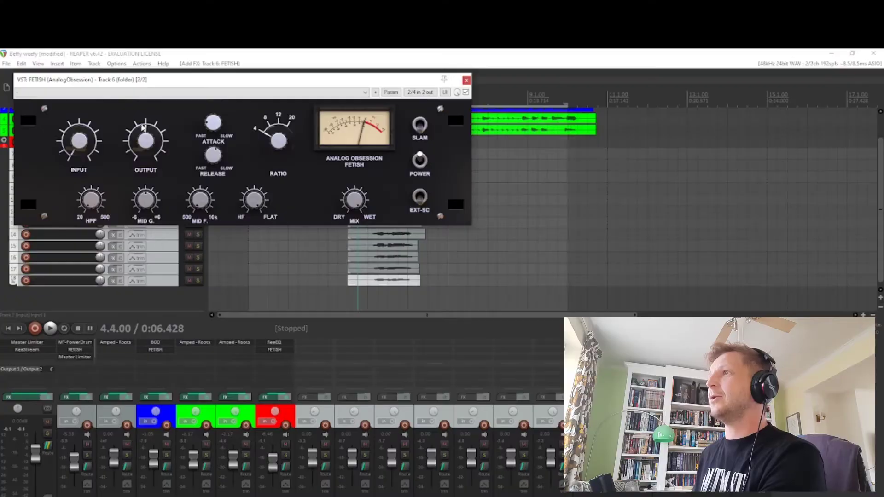
- Adjust the output level of the FETISH compressor on track 6 and audition the vocals through it
{"action": "left_click_drag", "start_coordinate": [135, 80], "coordinate": [349, 222]}
{"action": "left_click", "coordinate": [354, 277]}
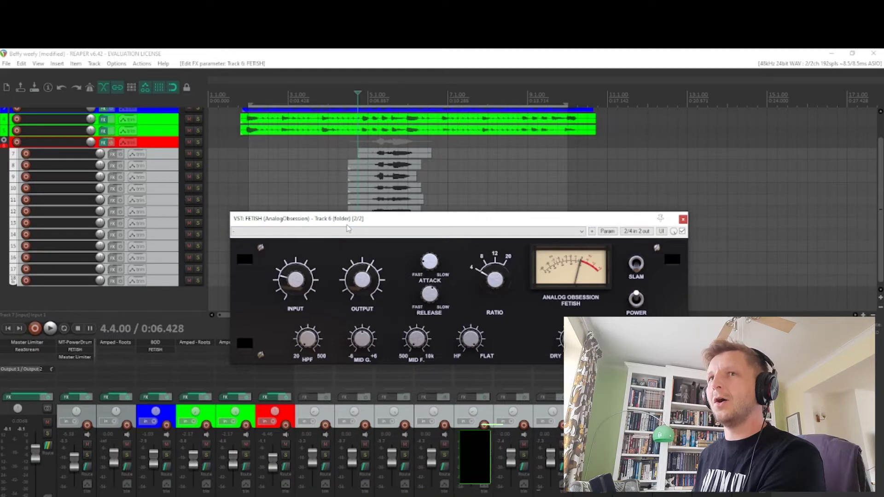
{"action": "left_click_drag", "start_coordinate": [348, 227], "coordinate": [374, 265]}
{"action": "key", "text": "space"}
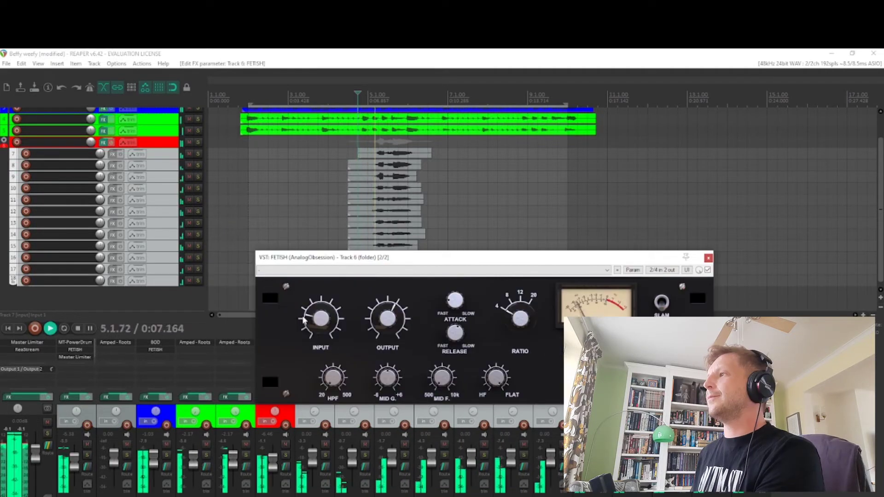
{"action": "key", "text": "space"}
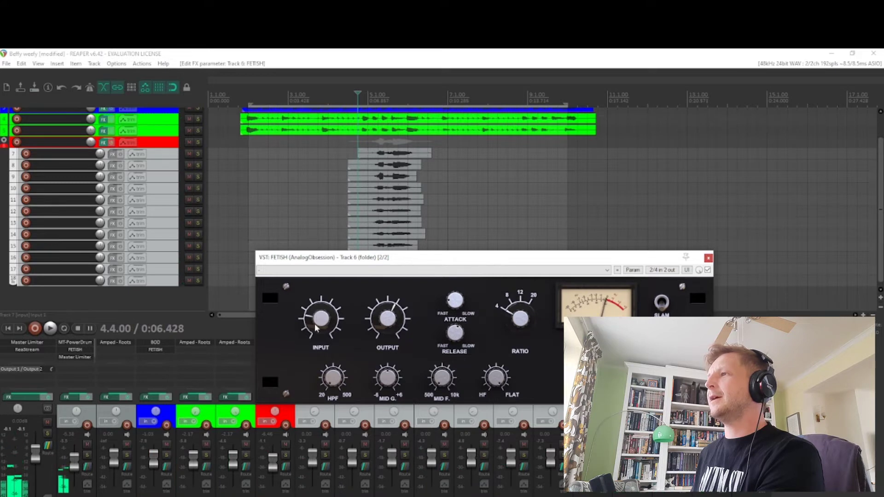
{"action": "key", "text": "space"}
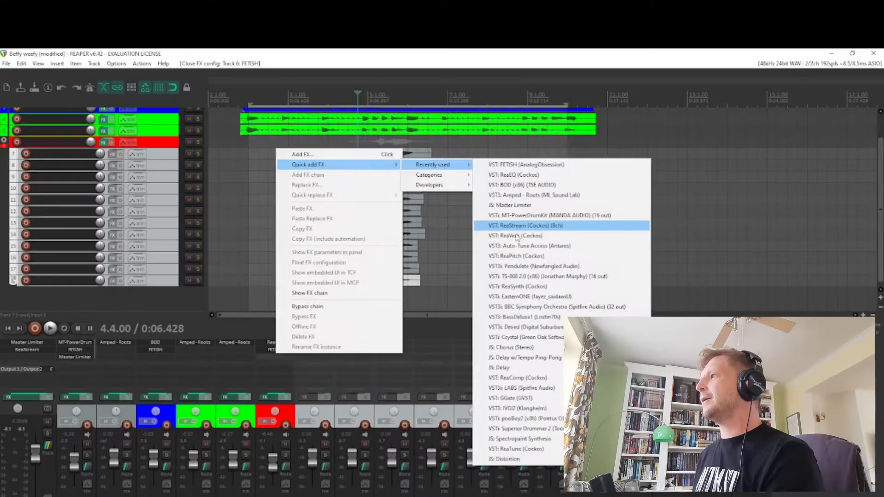
- Add ReaVerb to track 6 with the sweetverbo preset, set its wet level to -34.2, and play back the result
{"action": "left_click", "coordinate": [514, 234]}
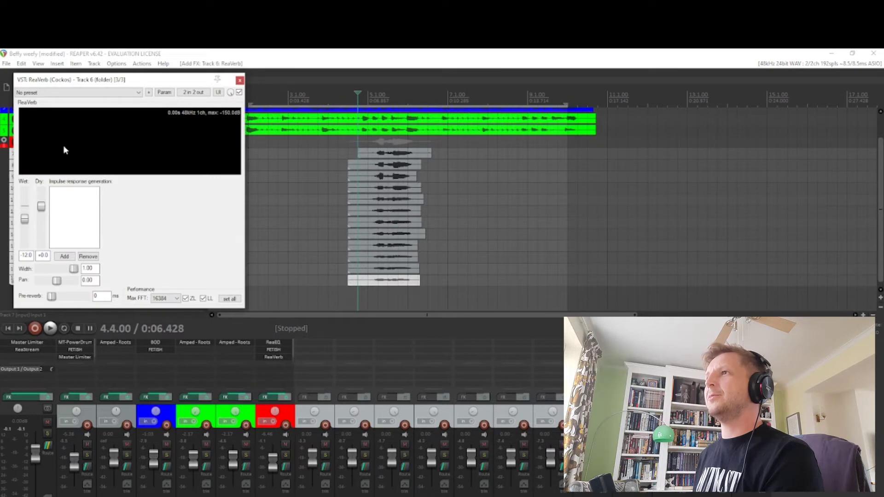
{"action": "left_click", "coordinate": [57, 93]}
{"action": "left_click", "coordinate": [44, 119]}
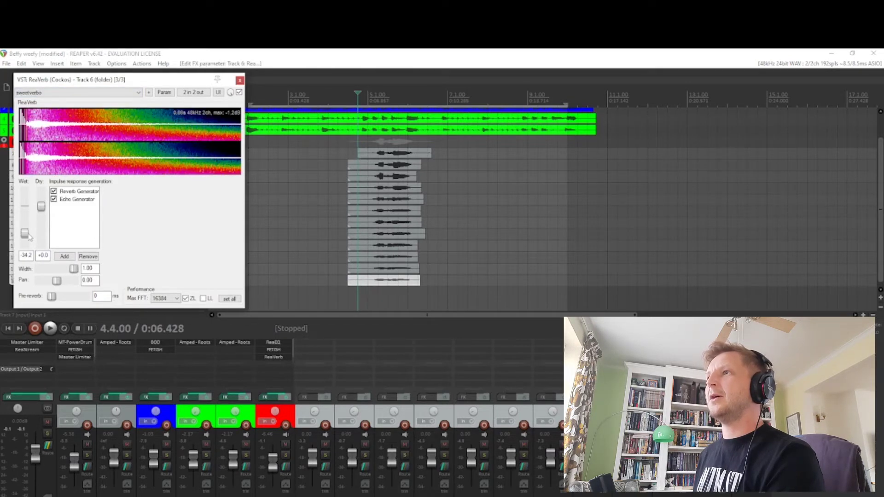
{"action": "left_click_drag", "start_coordinate": [74, 84], "coordinate": [311, 158]}
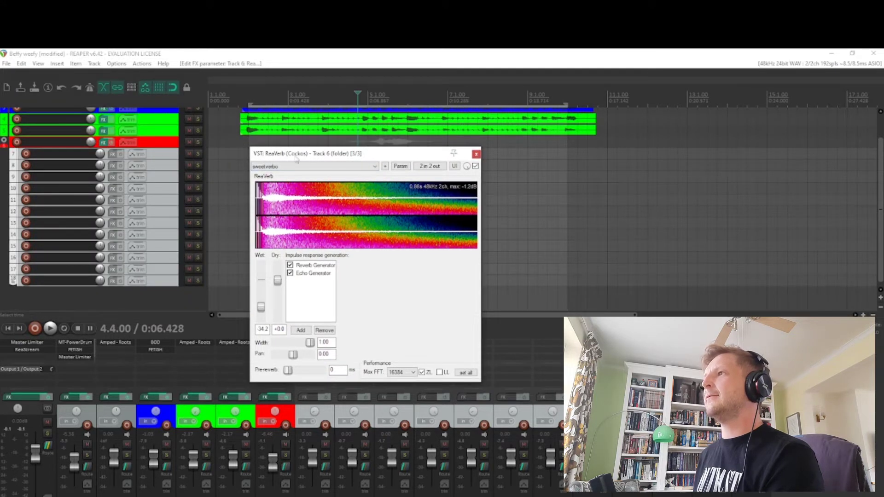
{"action": "left_click", "coordinate": [477, 154]}
{"action": "key", "text": "space"}
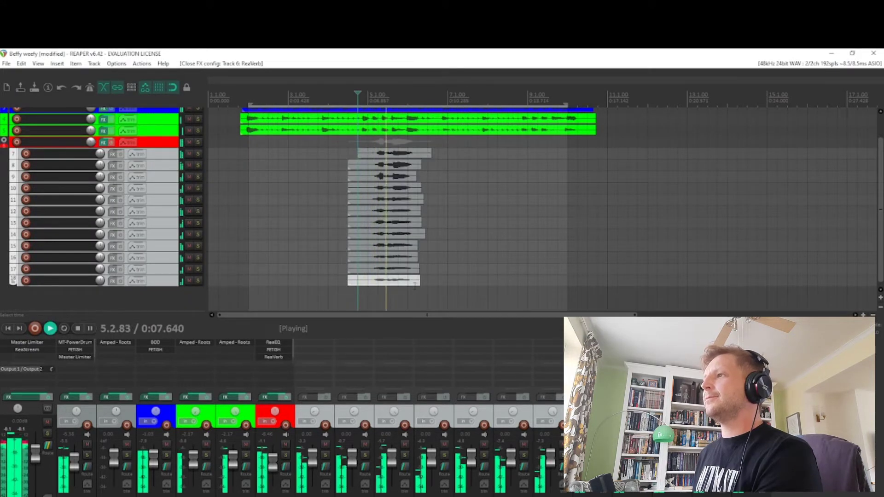
{"action": "left_click", "coordinate": [286, 353]}
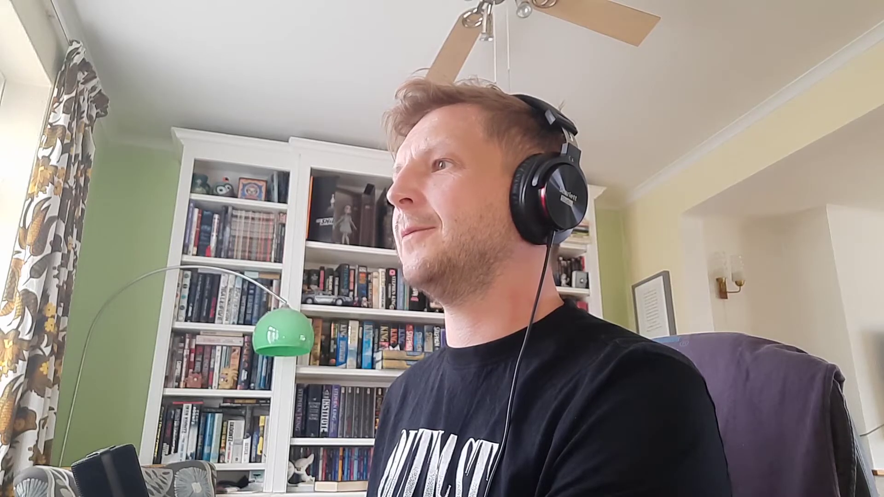